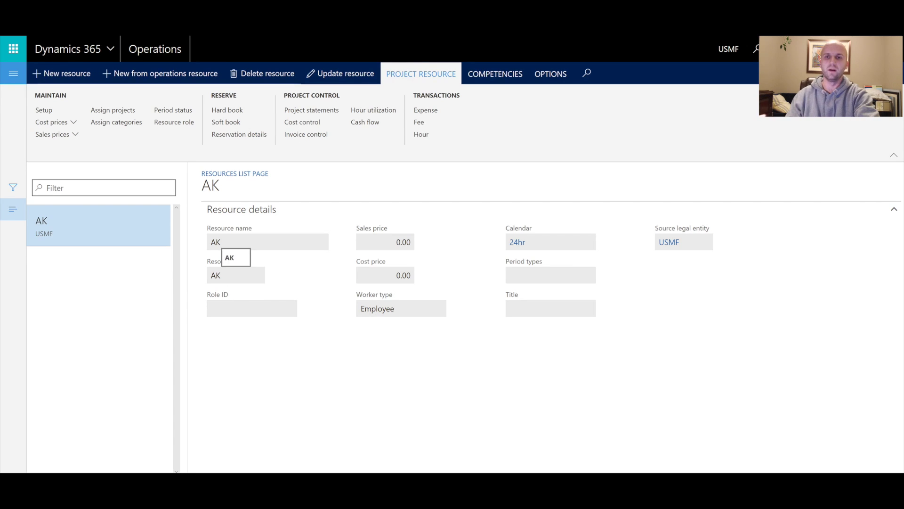
# Step: Go to Modules > Project management and accounting and open the Resources list
pyautogui.click(13, 73)
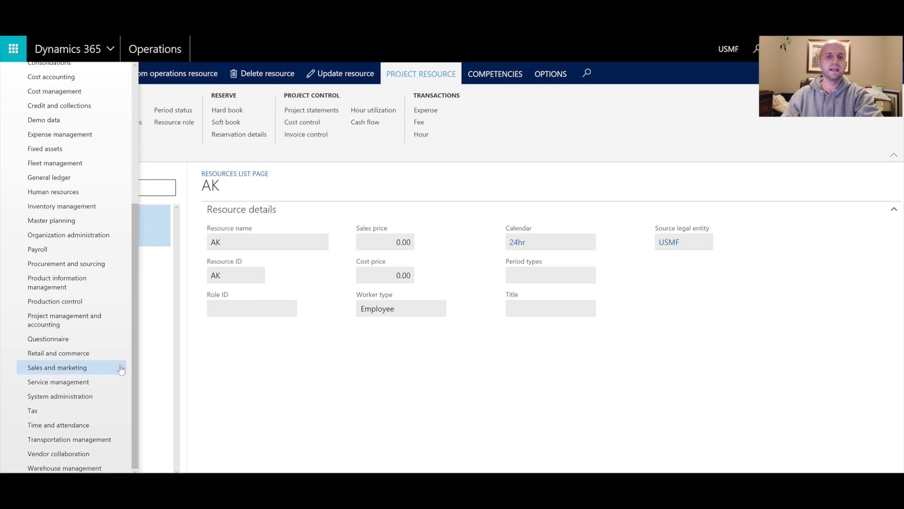
pyautogui.click(60, 330)
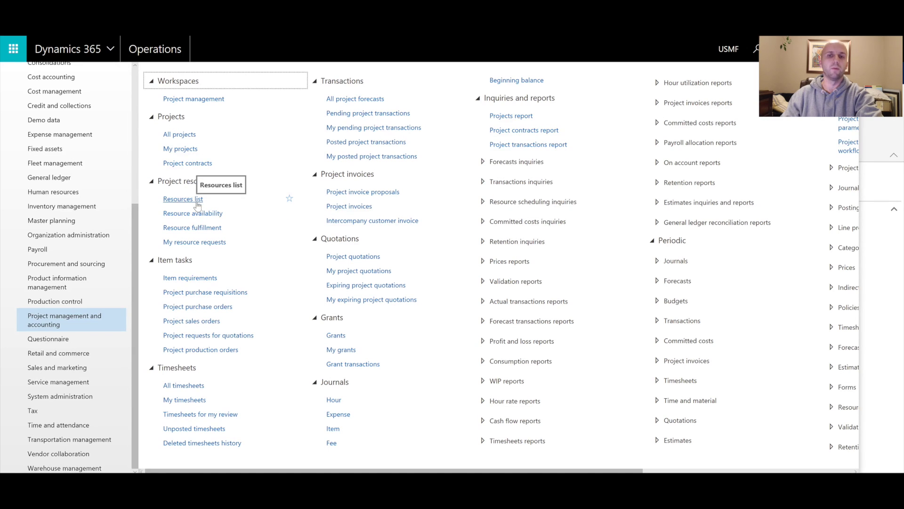
pyautogui.click(197, 201)
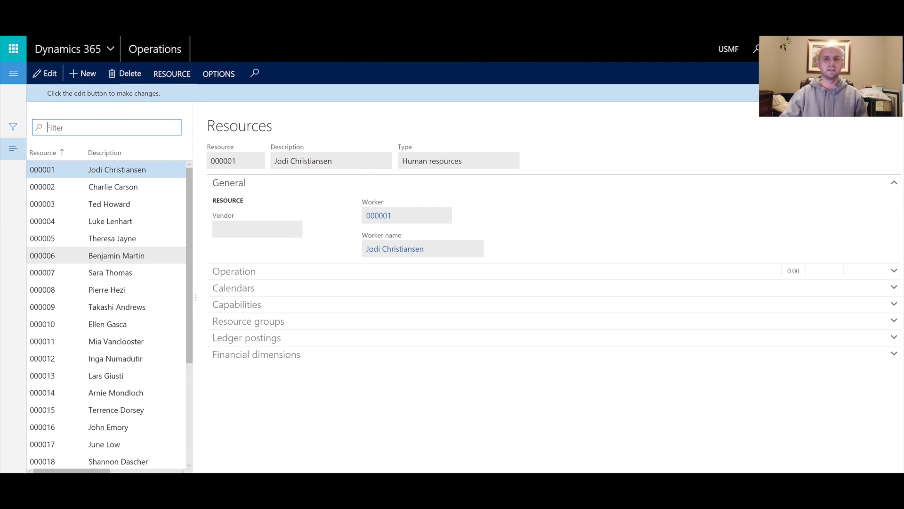
# Step: Review existing resources 000009 and 000022 in the Resources list
pyautogui.click(117, 306)
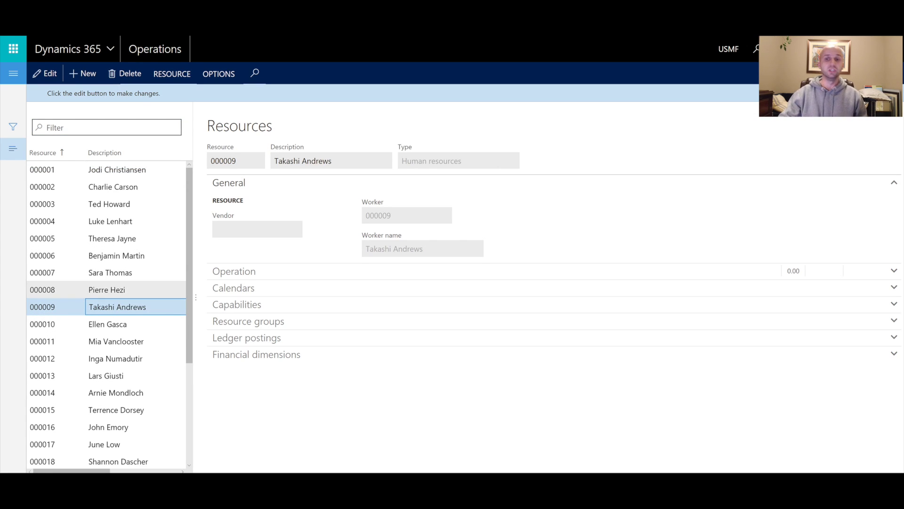
pyautogui.scroll(-3, 107, 311)
pyautogui.click(110, 374)
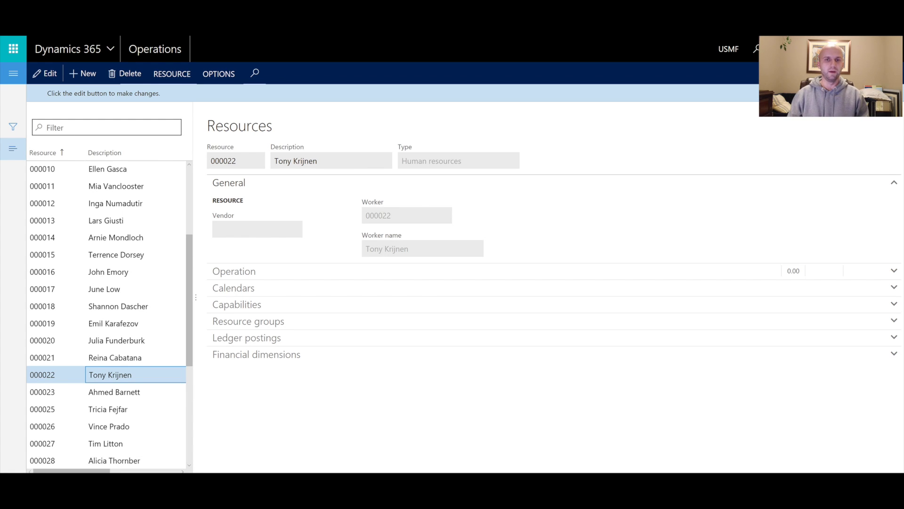
pyautogui.scroll(-4, 106, 340)
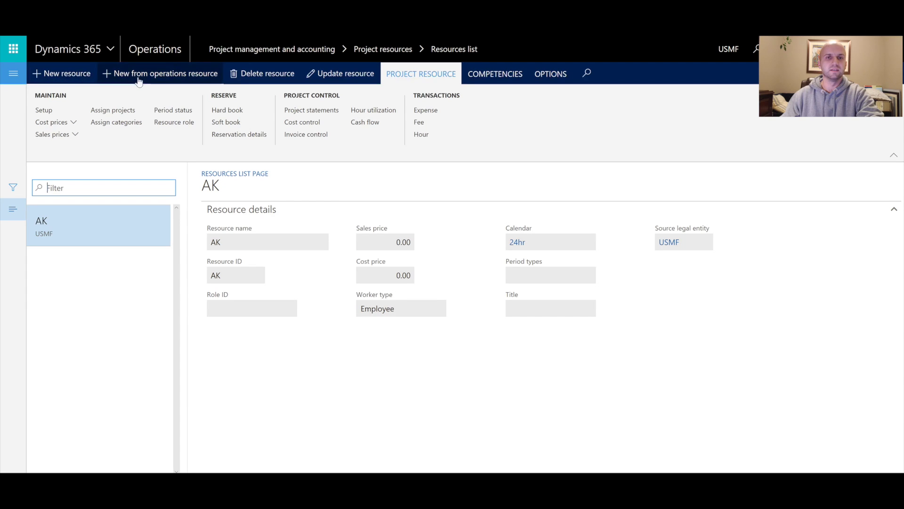
# Step: Start a new operations resource, check the Worker lookup, then cancel the new resource
pyautogui.click(78, 81)
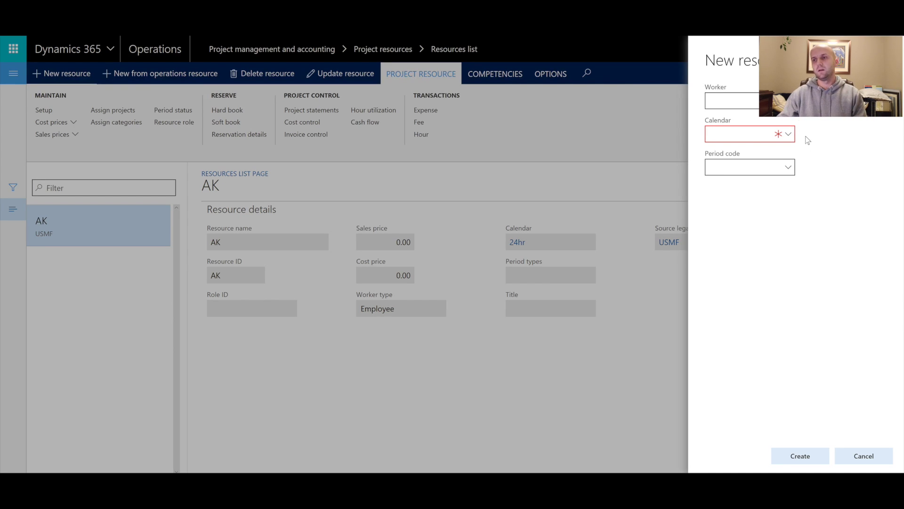
pyautogui.click(731, 100)
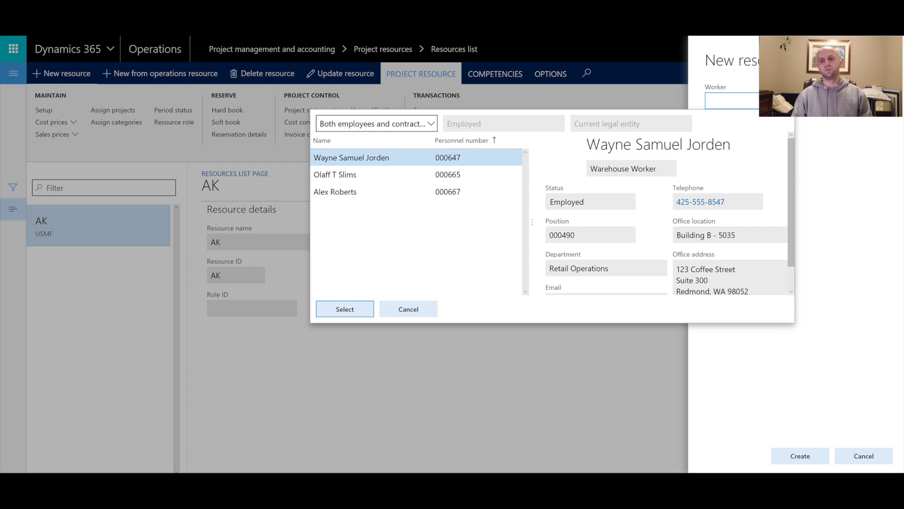
pyautogui.click(778, 388)
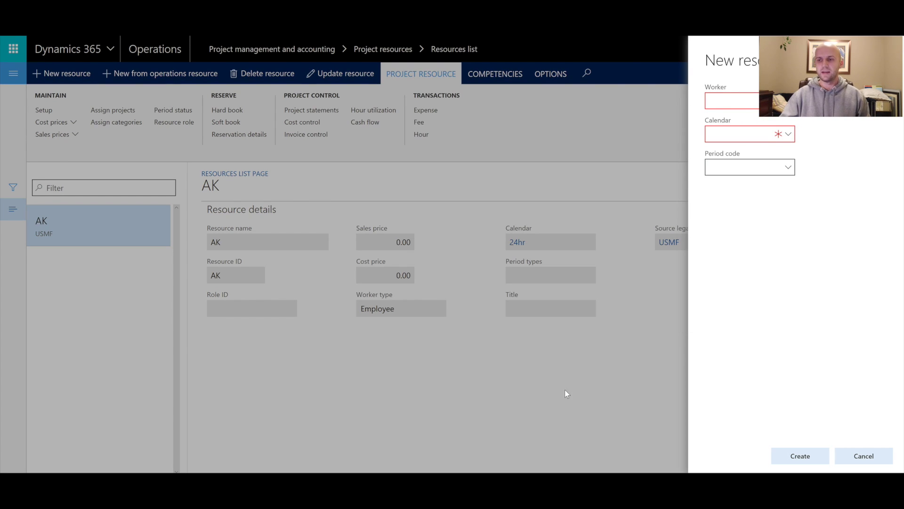
pyautogui.click(882, 458)
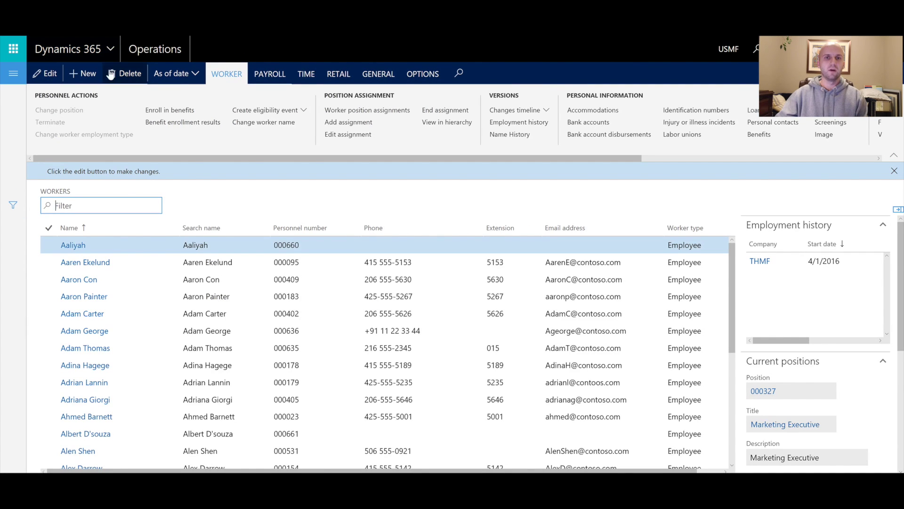
# Step: Hire a new worker by entering the worker's first and last name
pyautogui.click(90, 74)
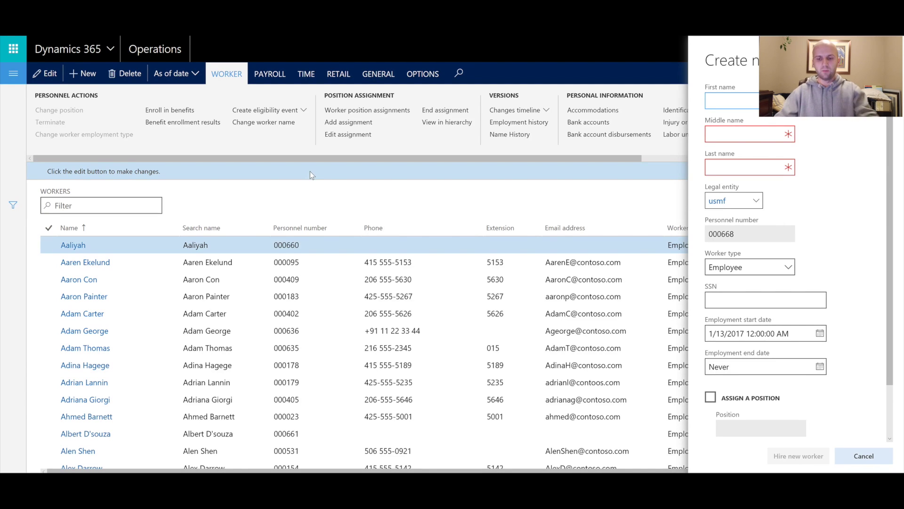
pyautogui.press('Tab')
pyautogui.press('Tab')
pyautogui.press('Tab')
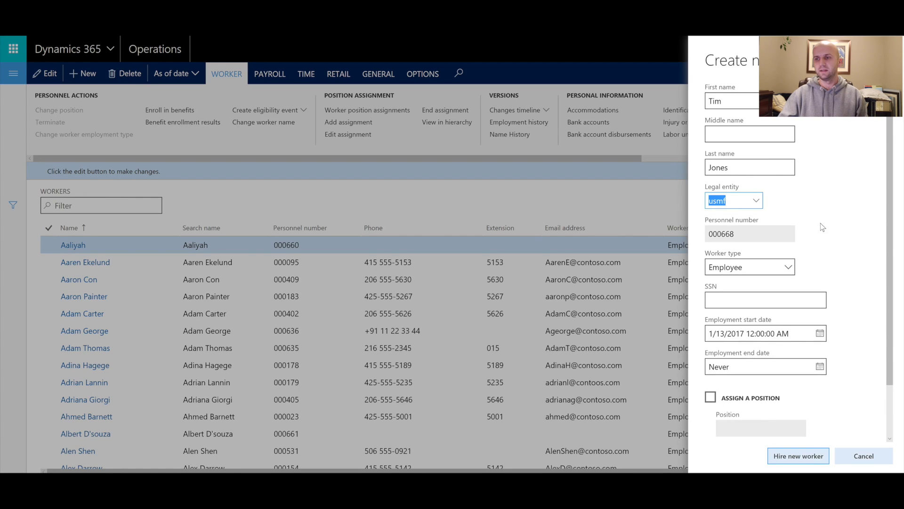
pyautogui.click(801, 457)
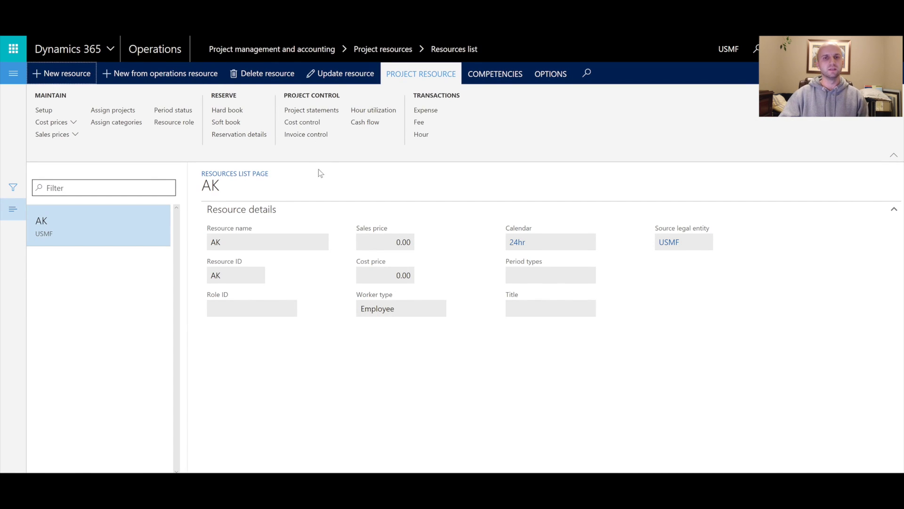
# Step: Create a resource for worker 000668 with the 24hr calendar
pyautogui.click(78, 80)
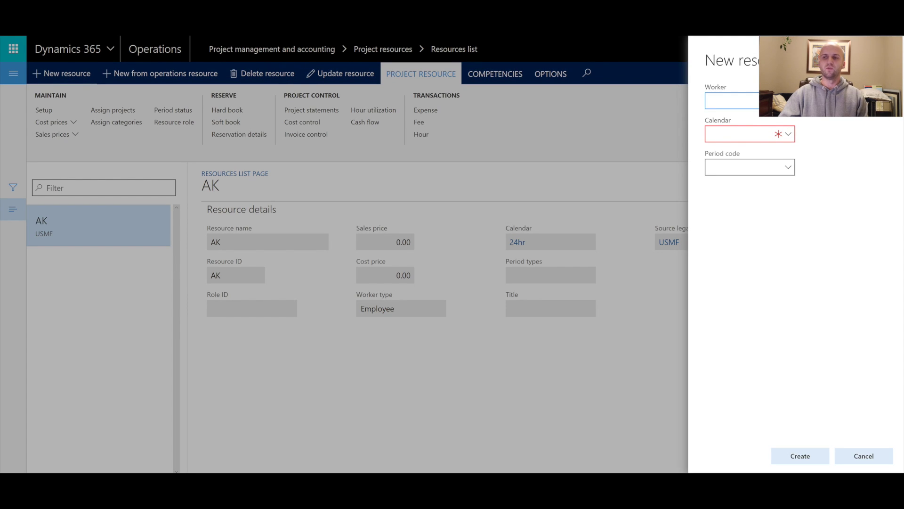
pyautogui.click(788, 100)
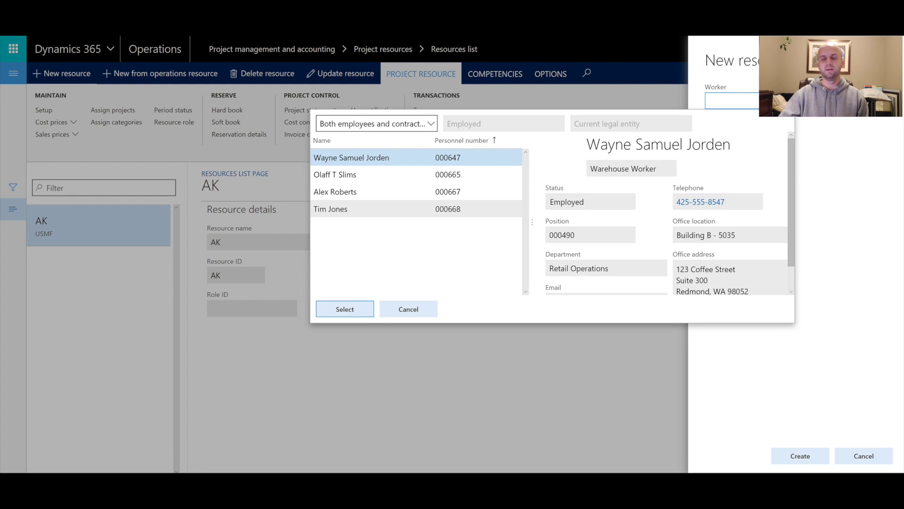
pyautogui.click(331, 208)
pyautogui.click(349, 307)
pyautogui.click(788, 134)
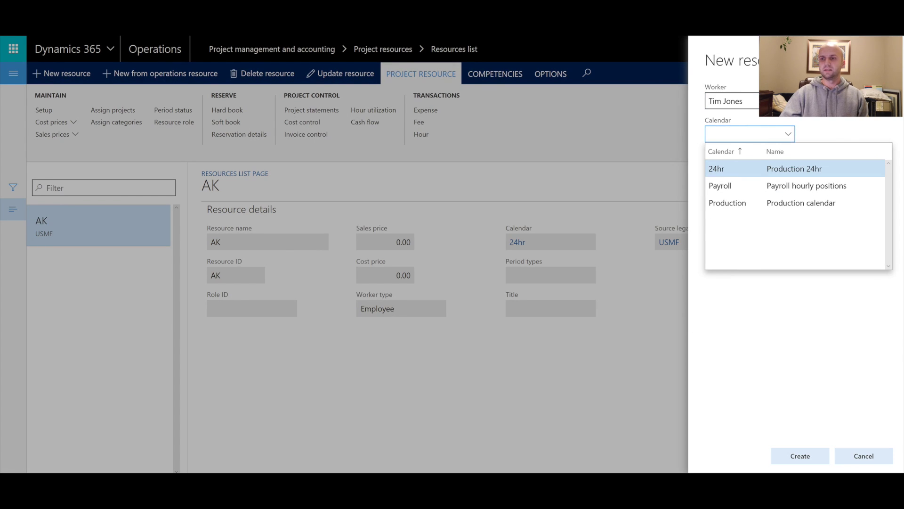
pyautogui.click(725, 168)
pyautogui.click(811, 456)
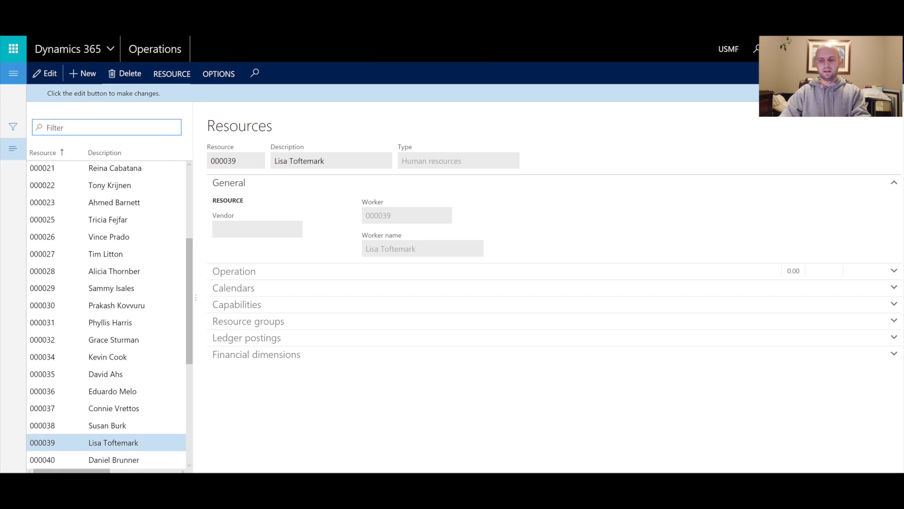
# Step: Filter resources by description using the worker's first name and select resource 000668
pyautogui.write('tim')
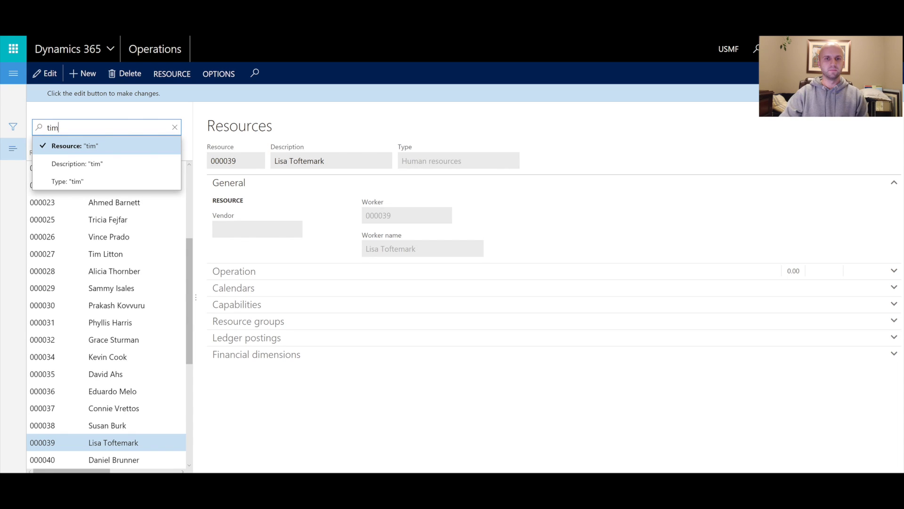
pyautogui.press('Down')
pyautogui.press('Return')
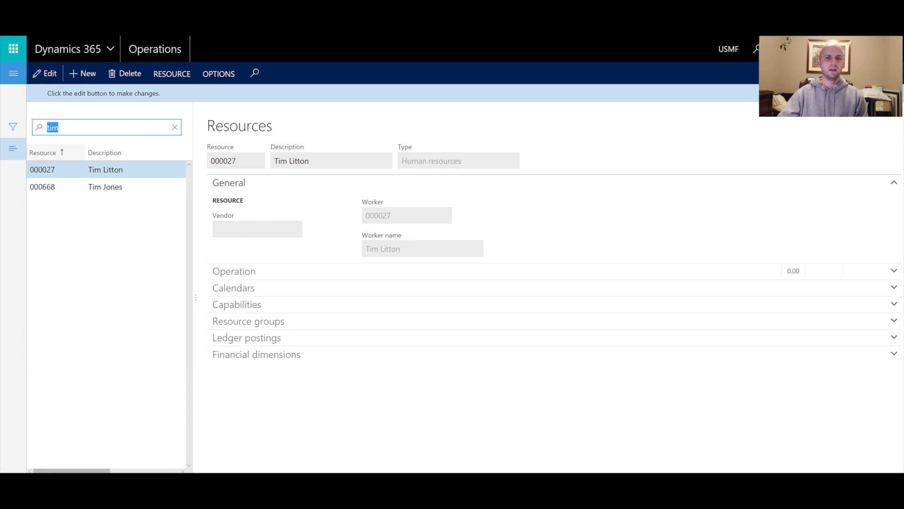
pyautogui.press('Down')
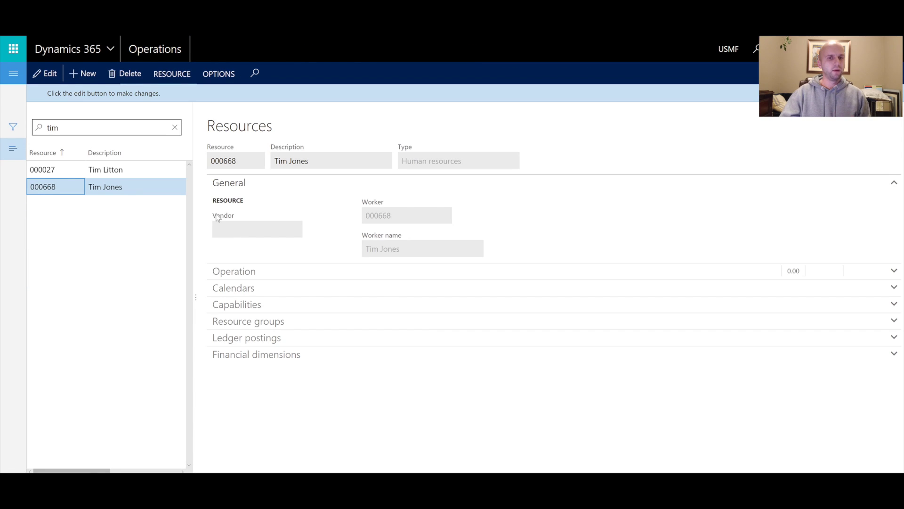
pyautogui.click(123, 127)
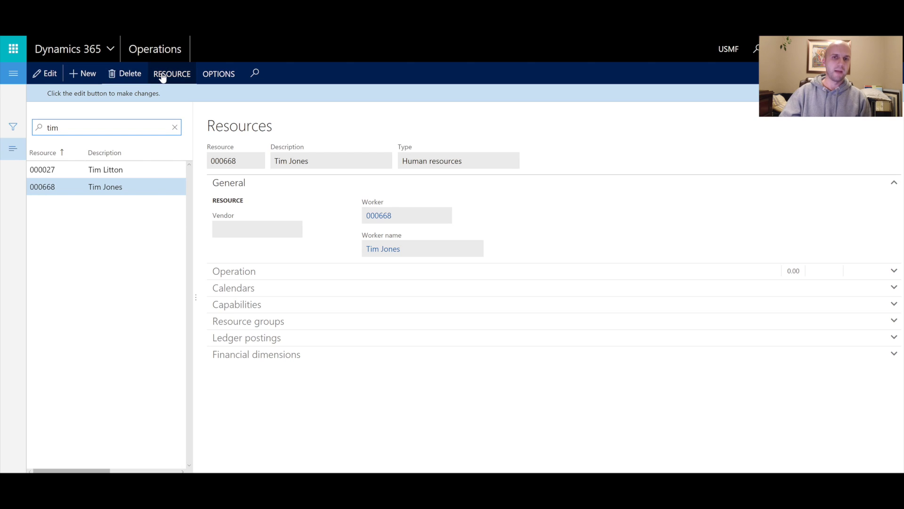
# Step: Return to the Project resources > Resources list page
pyautogui.click(133, 74)
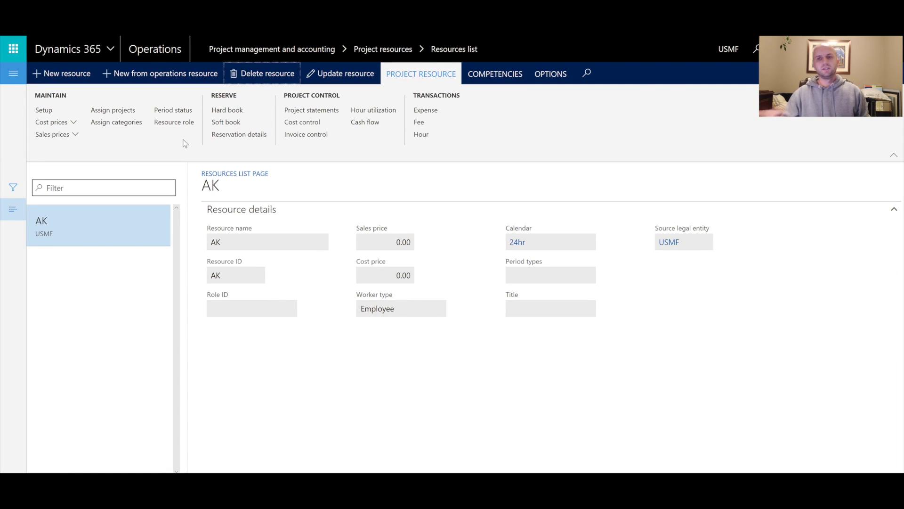
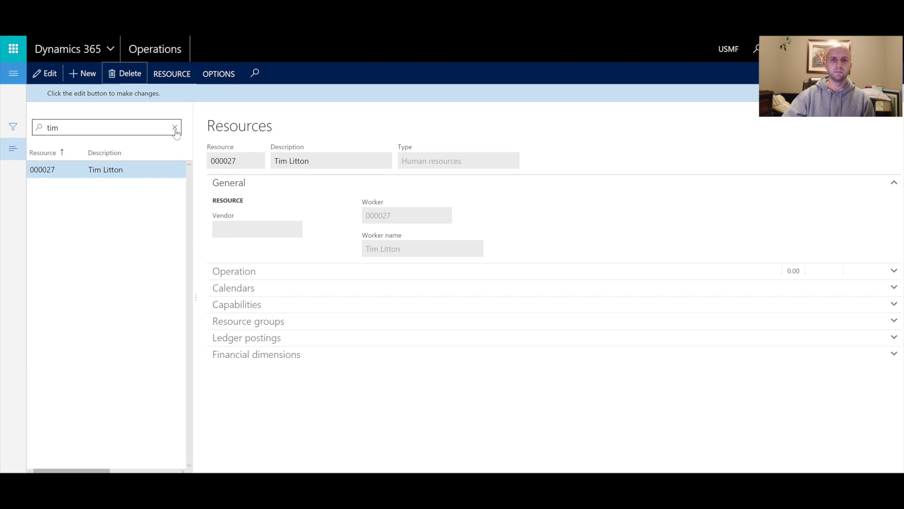
# Step: Clear the Resources filter and pick a resource from the full unfiltered list
pyautogui.click(174, 128)
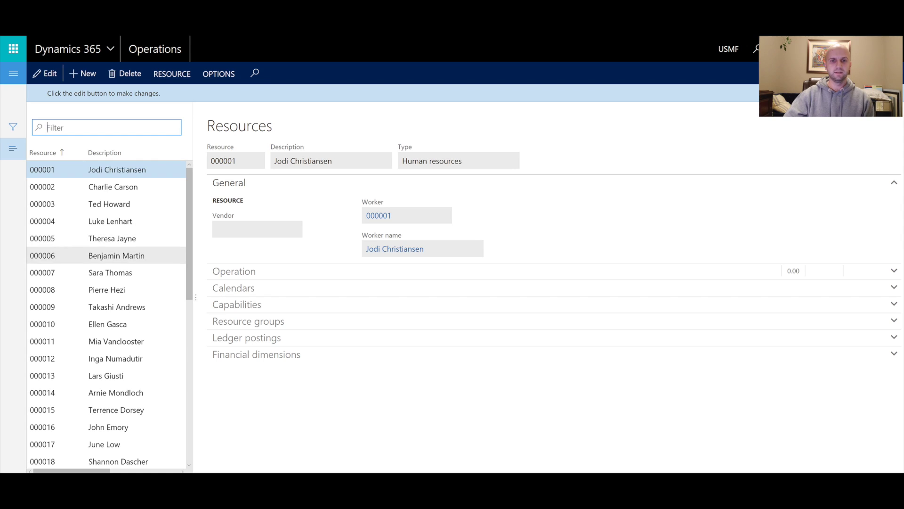
pyautogui.click(117, 307)
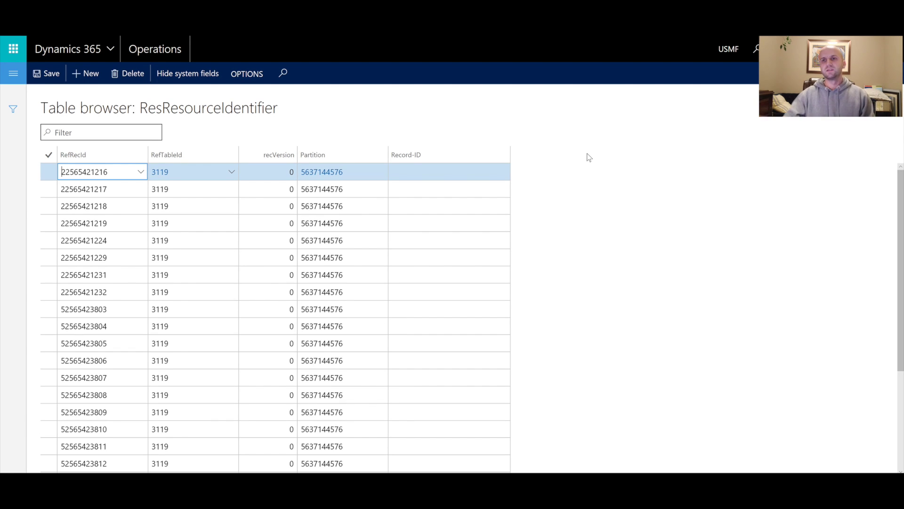
# Step: Switch to the window showing the AX7 Table Browser and Class Runner blog article
pyautogui.hotkey('ctrl', 'Tab')
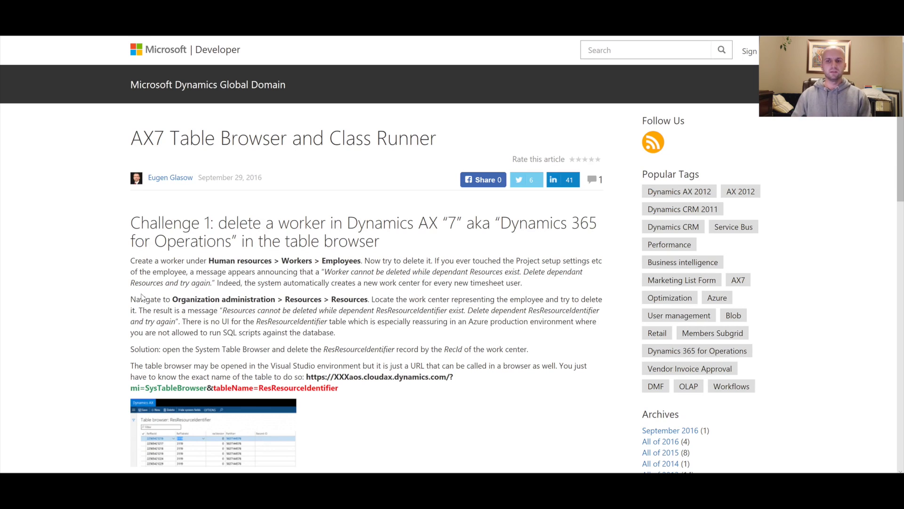
# Step: Highlight the article's cannot-be-deleted error message, then bring up the AX table list window filtered to wrkctrtable
pyautogui.moveTo(223, 310); pyautogui.dragTo(175, 322)
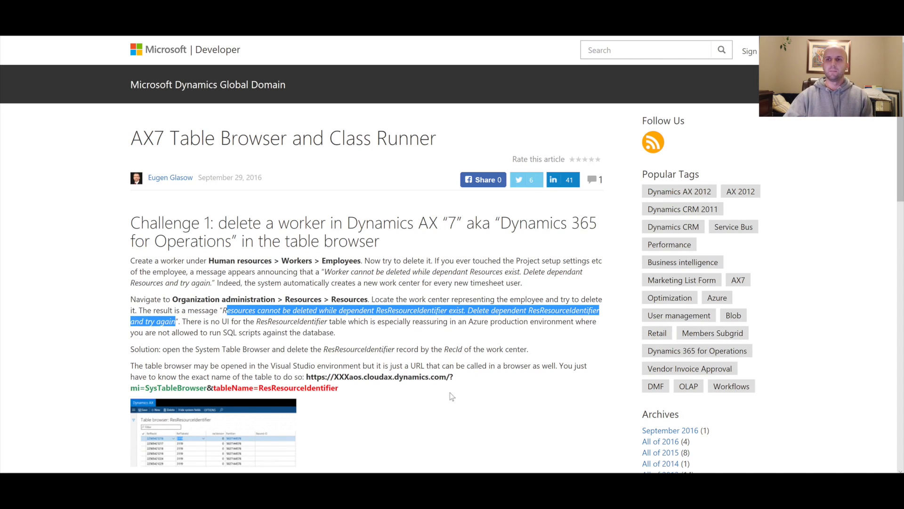
pyautogui.click(335, 485)
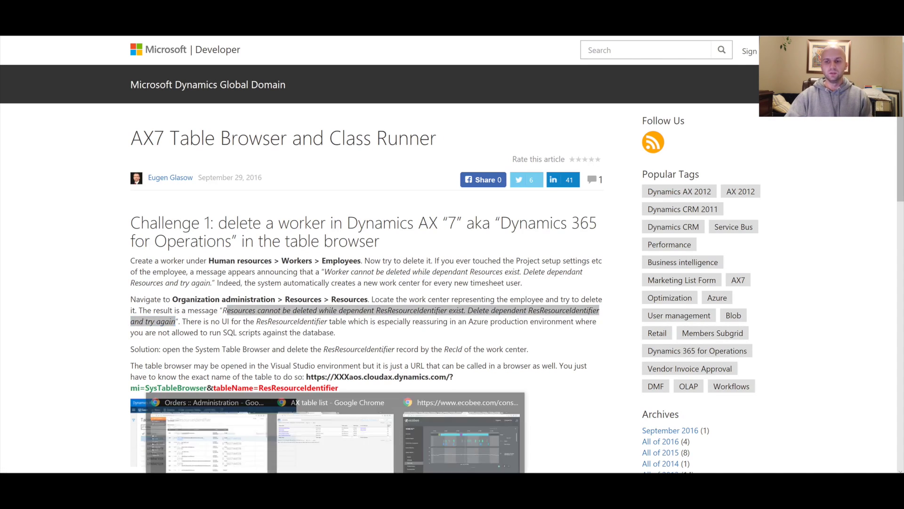
pyautogui.click(335, 454)
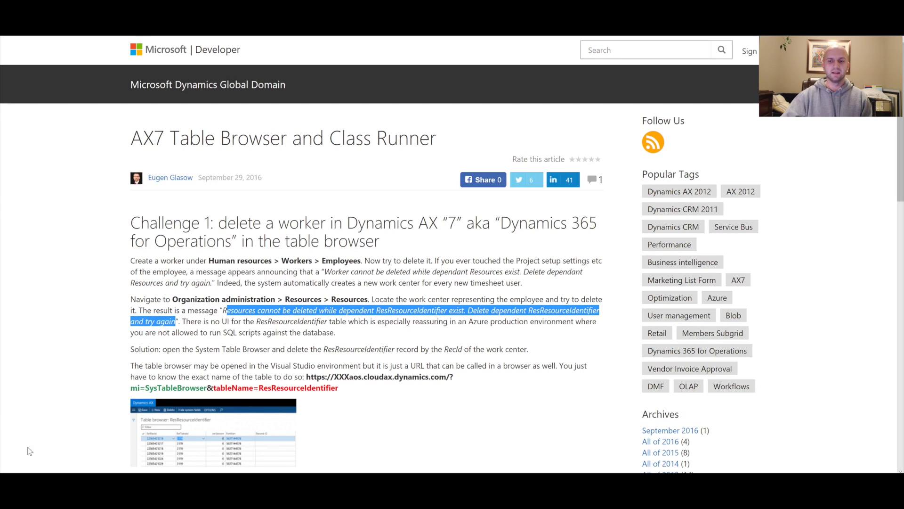
pyautogui.click(344, 472)
pyautogui.click(321, 449)
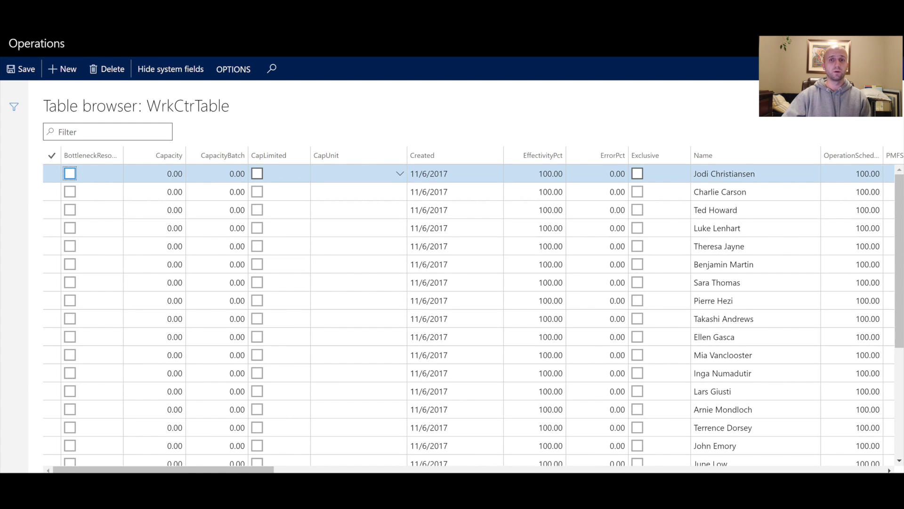
# Step: Inspect the WrkCtrTable records from the CapacityBatch column across to the right-hand columns
pyautogui.click(241, 156)
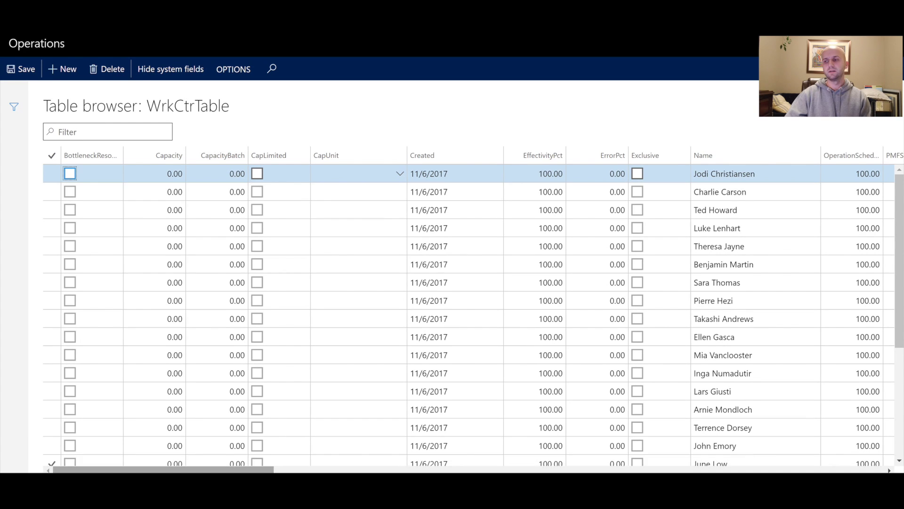
pyautogui.hscroll(10, 468, 306)
pyautogui.hscroll(5, 469, 306)
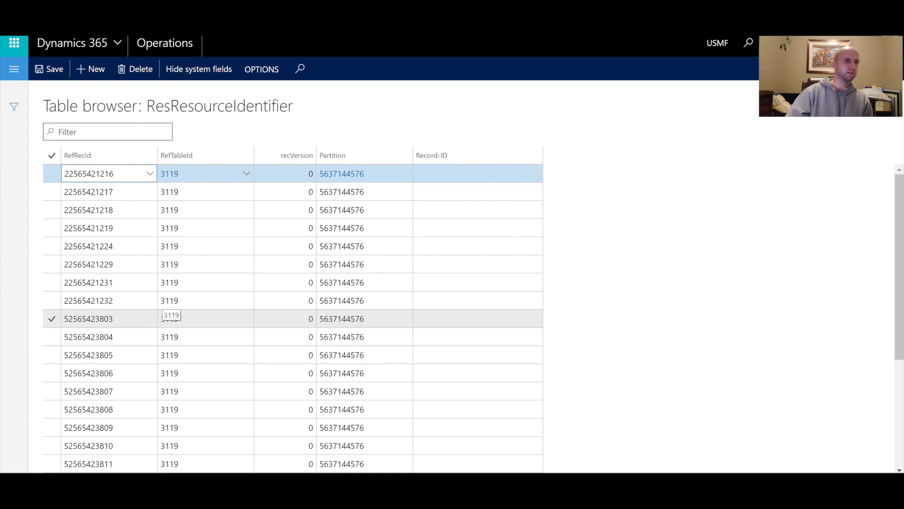
# Step: Mark a ResResourceIdentifier record row and bring the AX7 Table Browser blog article forward
pyautogui.click(113, 264)
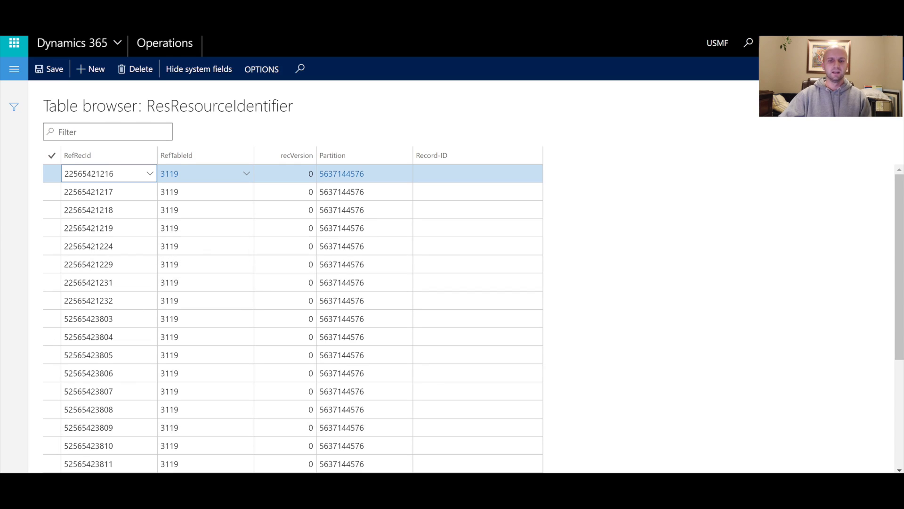
pyautogui.click(131, 490)
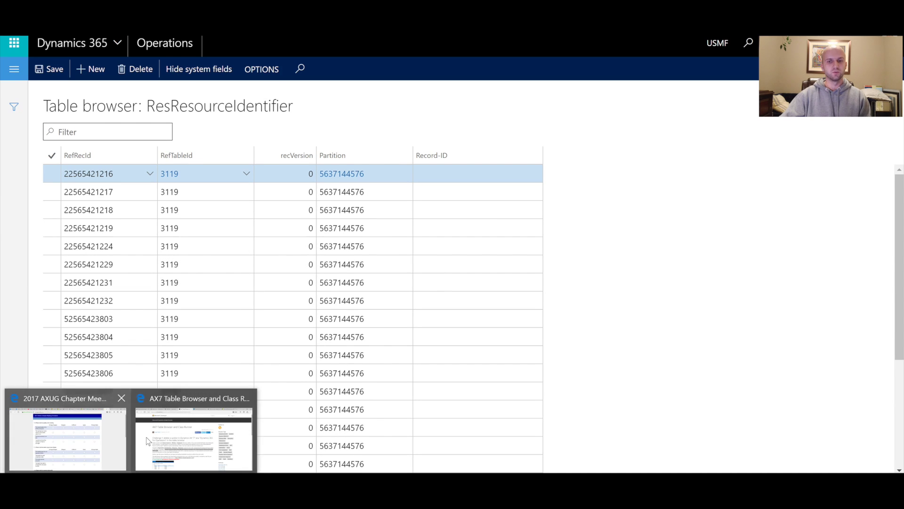
pyautogui.click(159, 451)
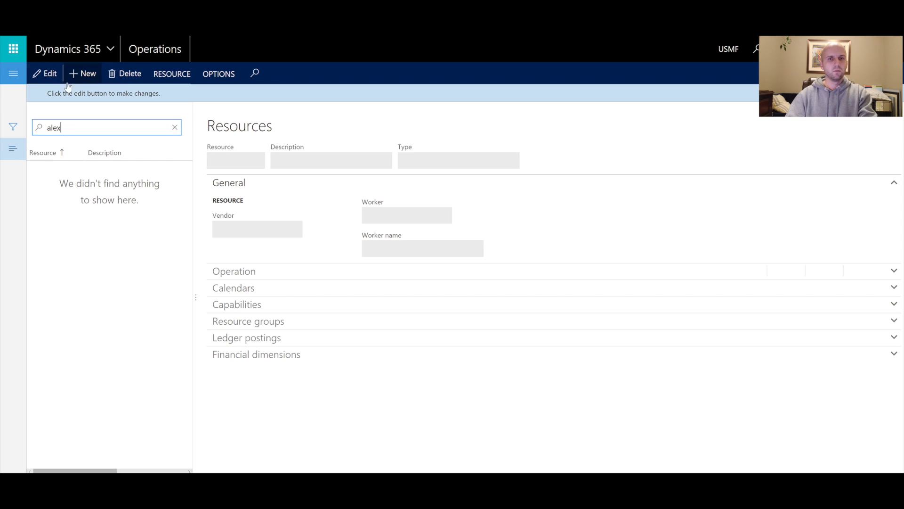
# Step: Create a new resource with ID AlexR and resource type Human resources
pyautogui.click(87, 75)
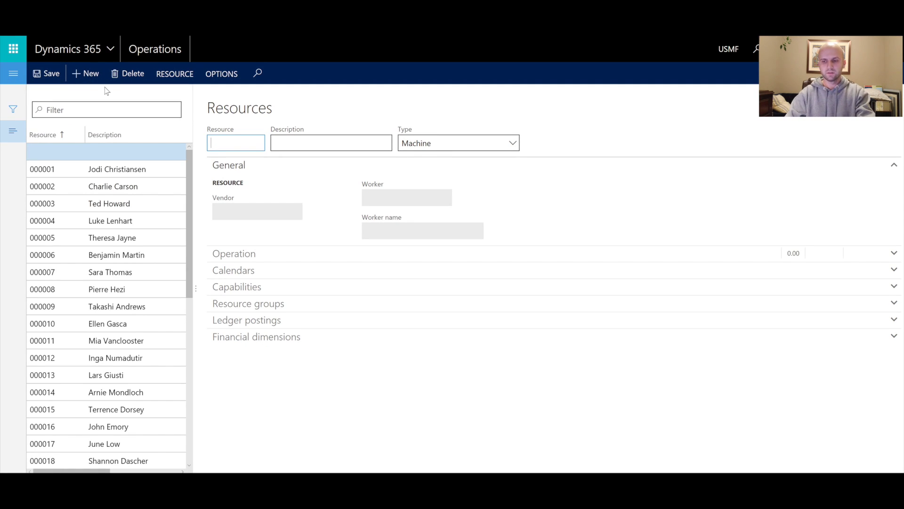
pyautogui.write('AlexR')
pyautogui.press('Tab')
pyautogui.click(459, 142)
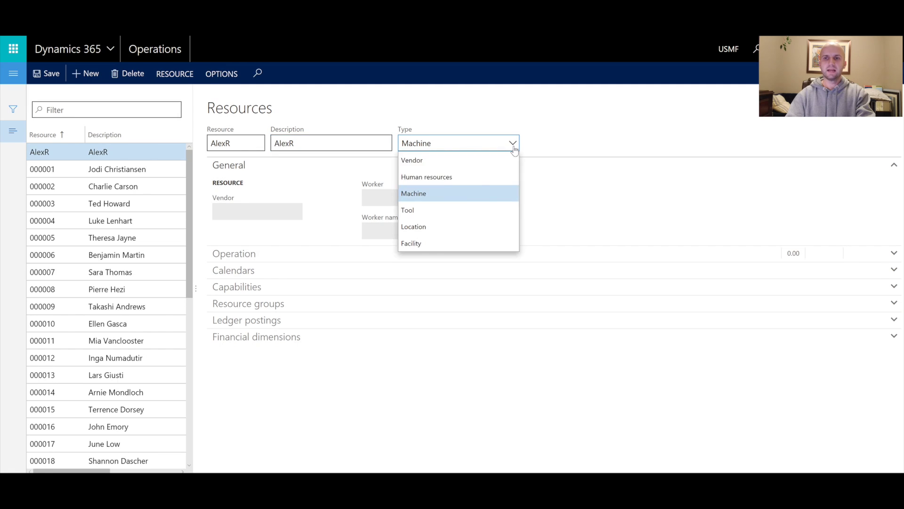
pyautogui.click(467, 179)
# Step: Link AlexR to the worker found by filtering names on 'alex', then save the resource
pyautogui.click(444, 201)
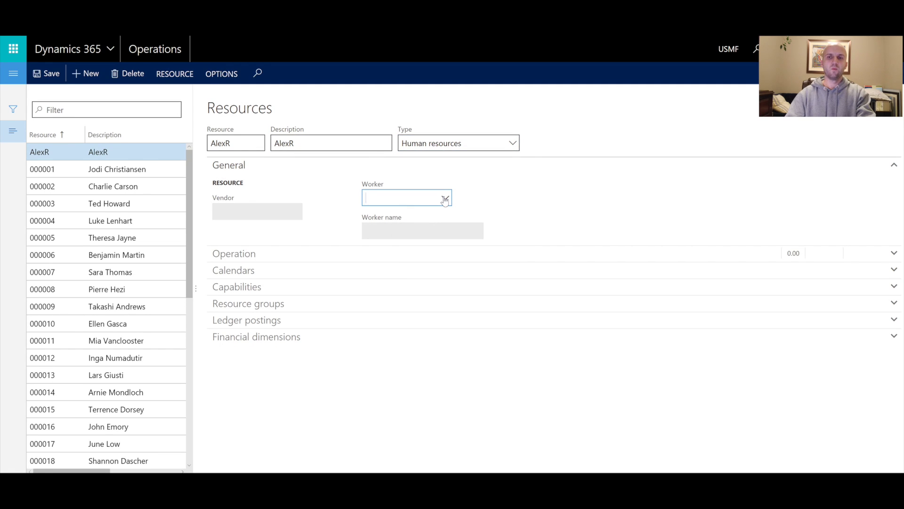
pyautogui.click(444, 198)
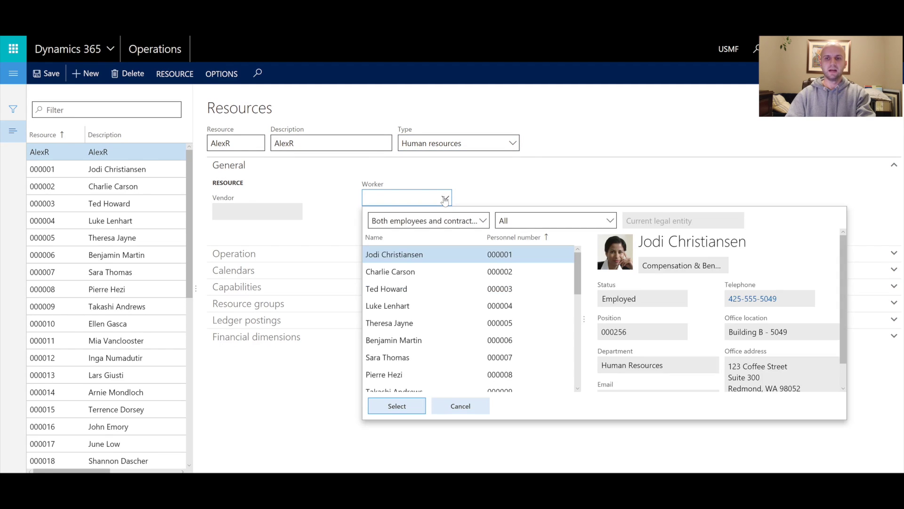
pyautogui.click(478, 238)
pyautogui.write('alex')
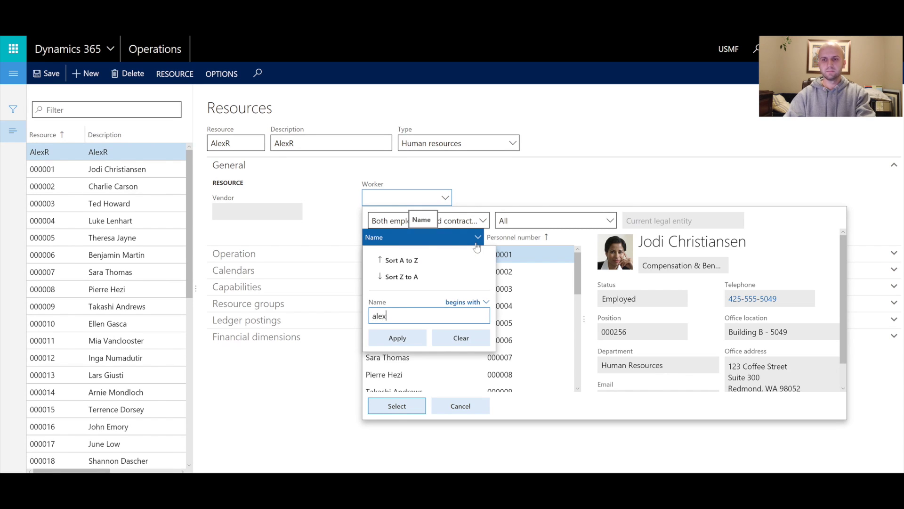
pyautogui.press('Return')
pyautogui.click(398, 406)
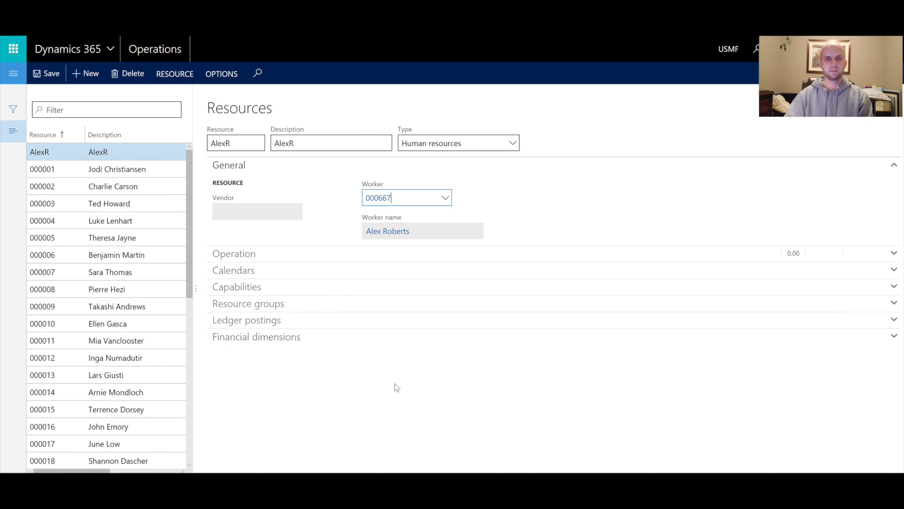
pyautogui.click(50, 75)
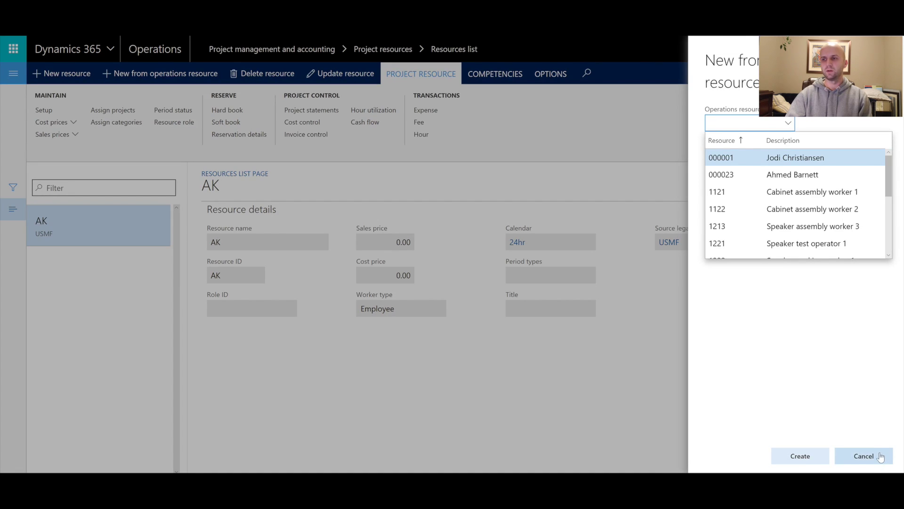
pyautogui.click(824, 353)
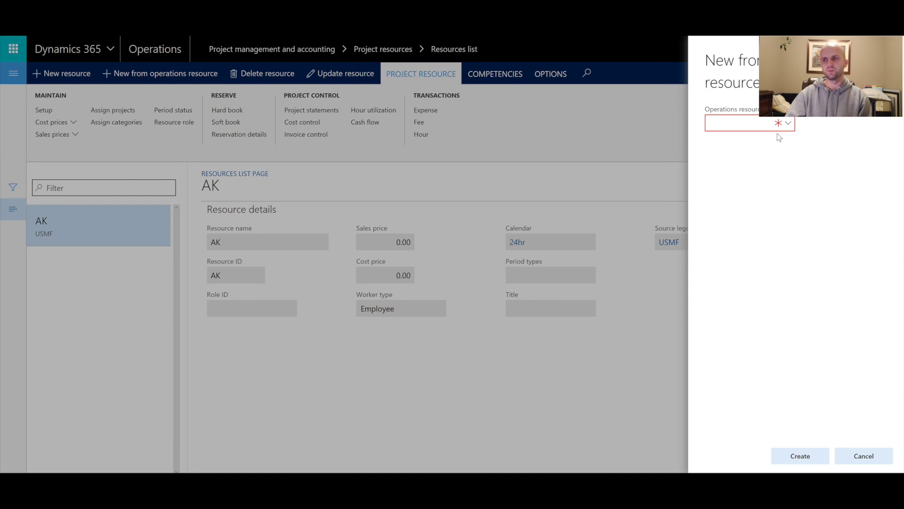
pyautogui.click(788, 123)
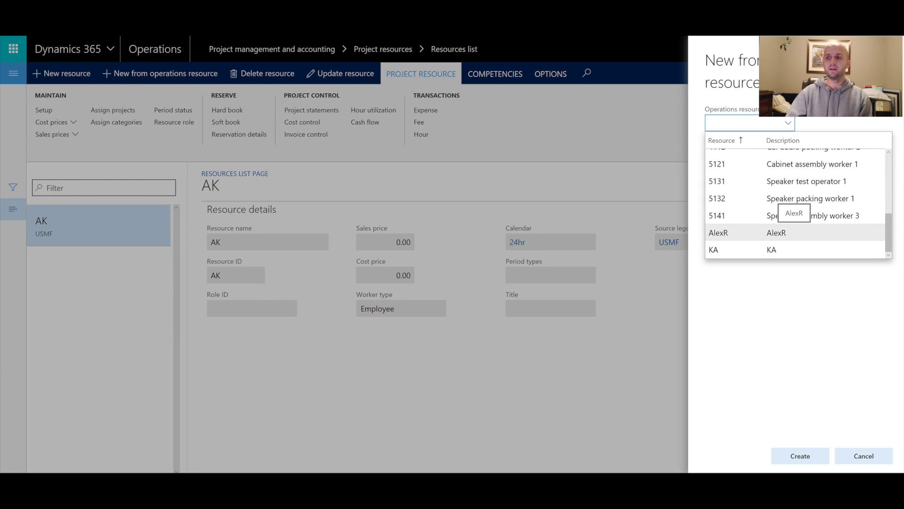
pyautogui.click(801, 232)
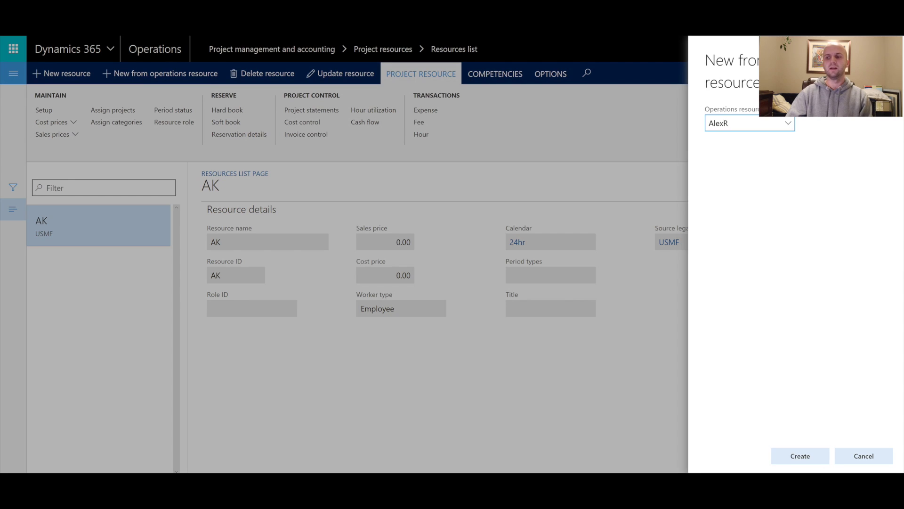
pyautogui.click(808, 459)
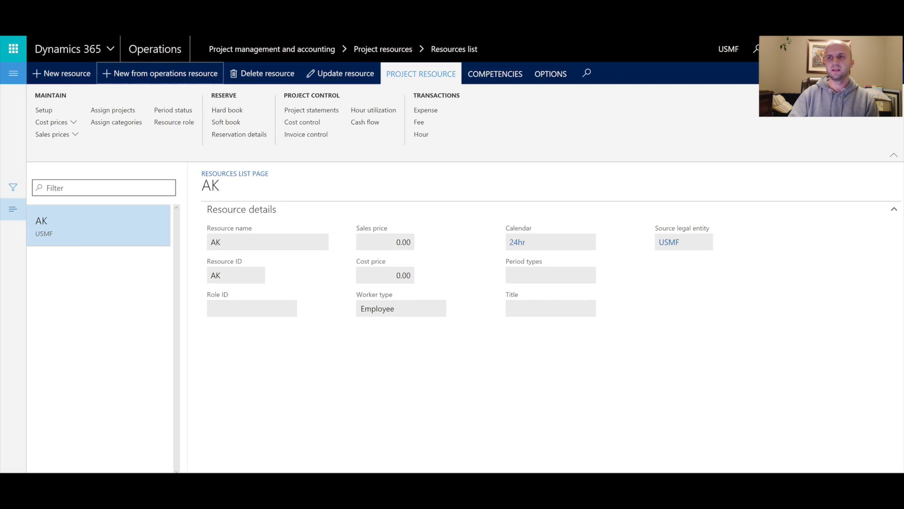
pyautogui.click(751, 49)
pyautogui.write('`')
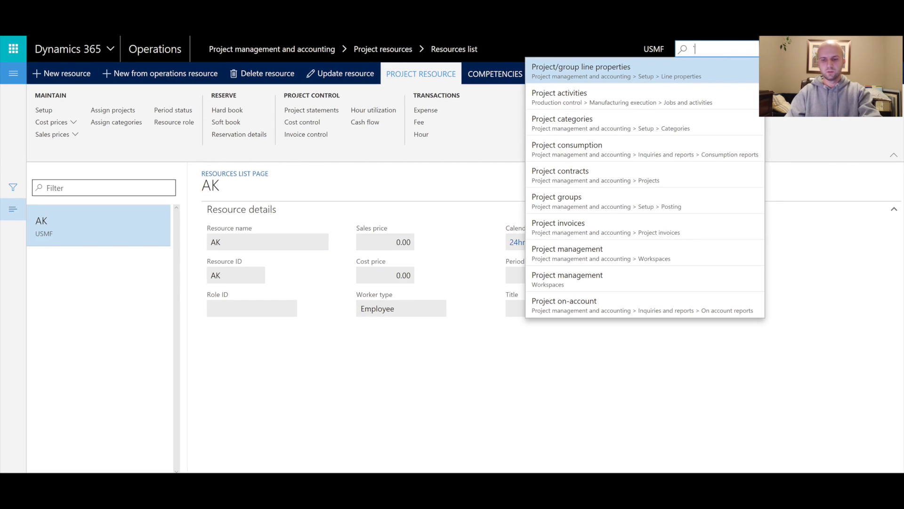
pyautogui.write('setup roles')
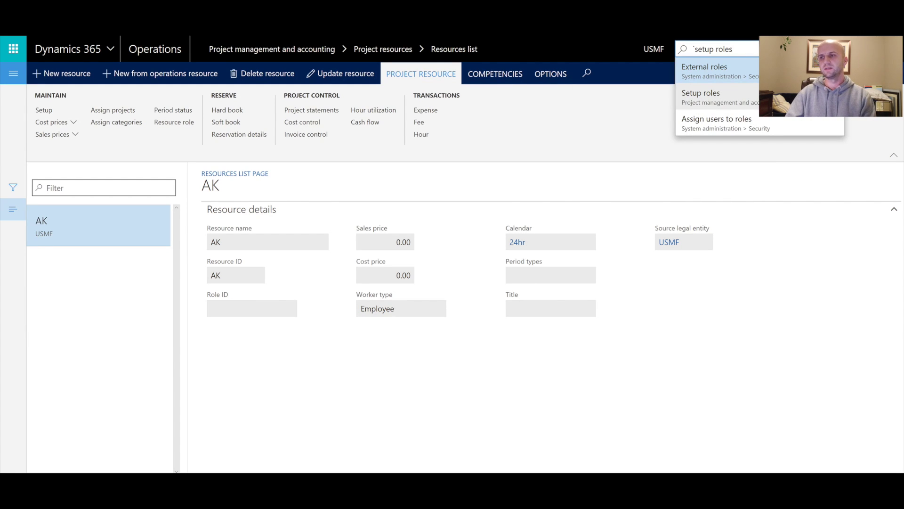
pyautogui.press('Down')
pyautogui.press('Return')
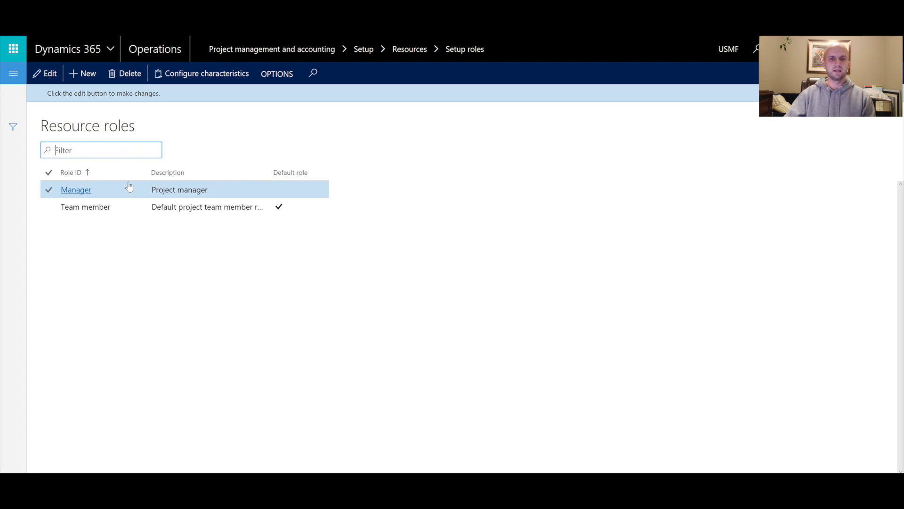
pyautogui.click(208, 207)
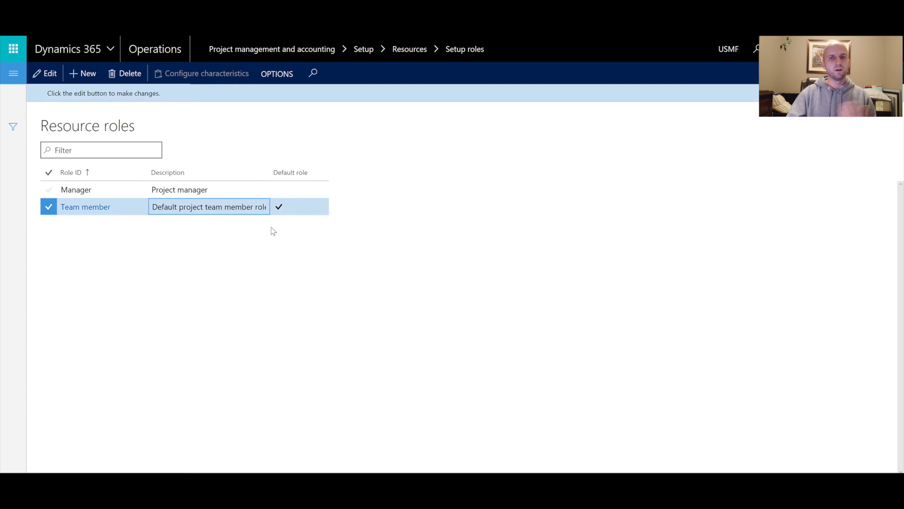
pyautogui.click(756, 49)
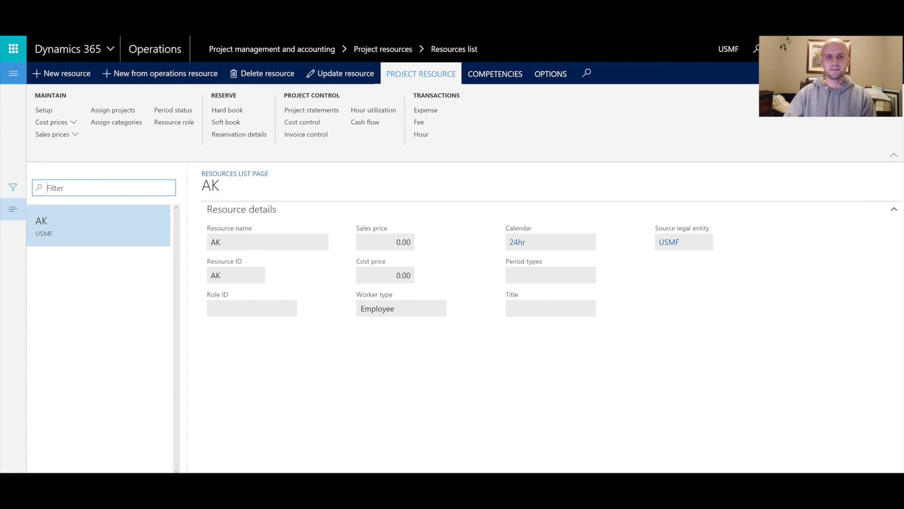
# Step: Add a default role line for AK with Role ID Manager, effective 1/13/2017, never expiring
pyautogui.click(183, 124)
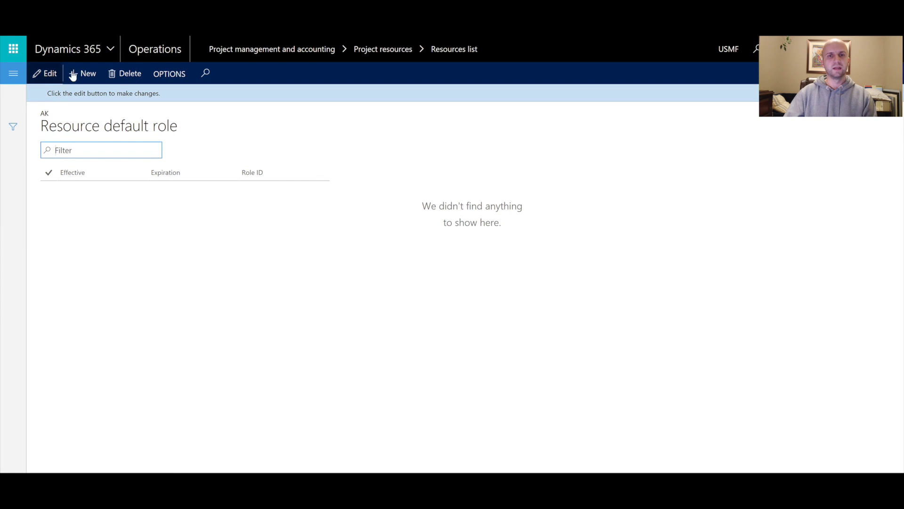
pyautogui.click(81, 76)
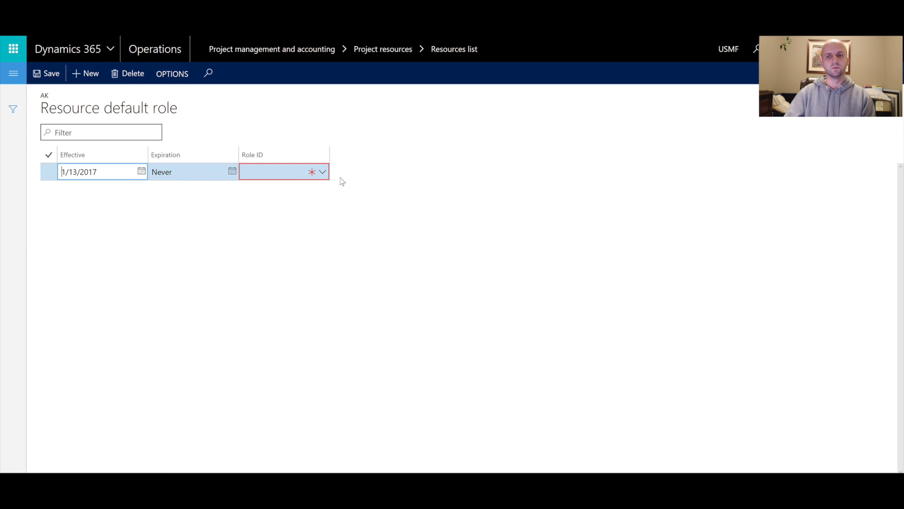
pyautogui.click(323, 172)
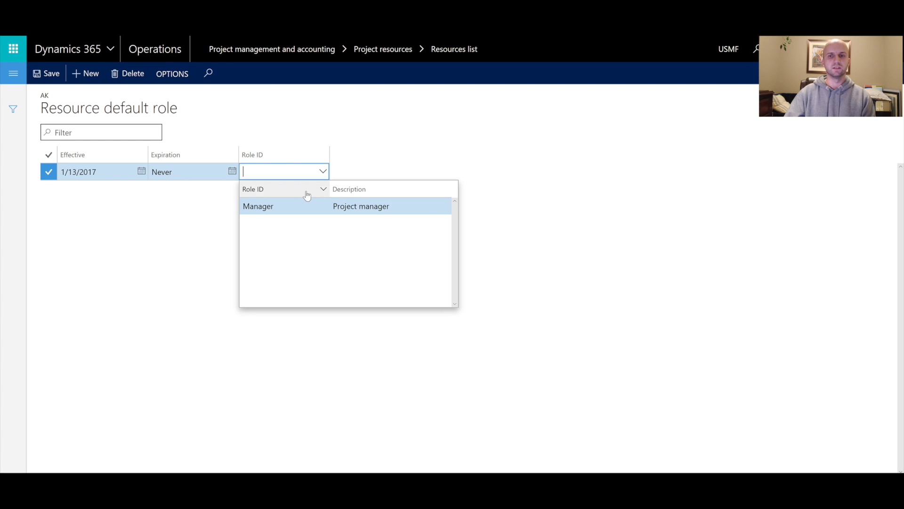
pyautogui.click(305, 207)
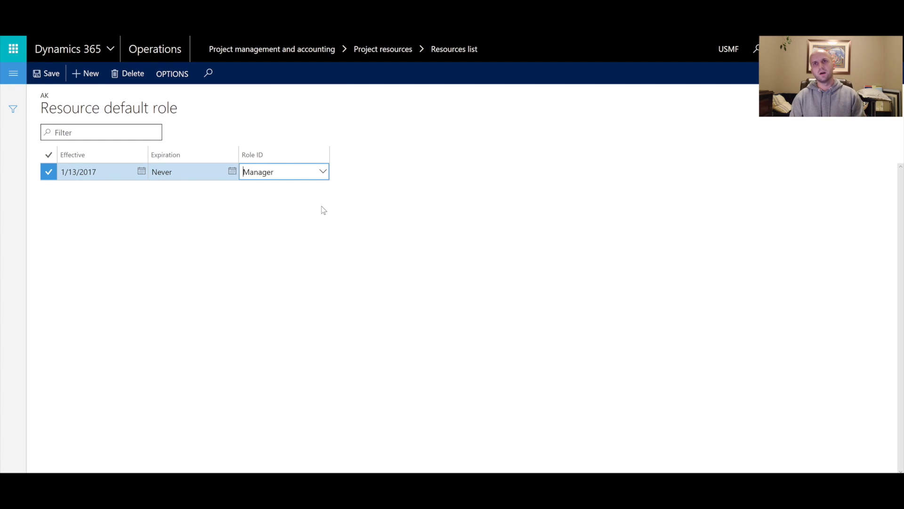